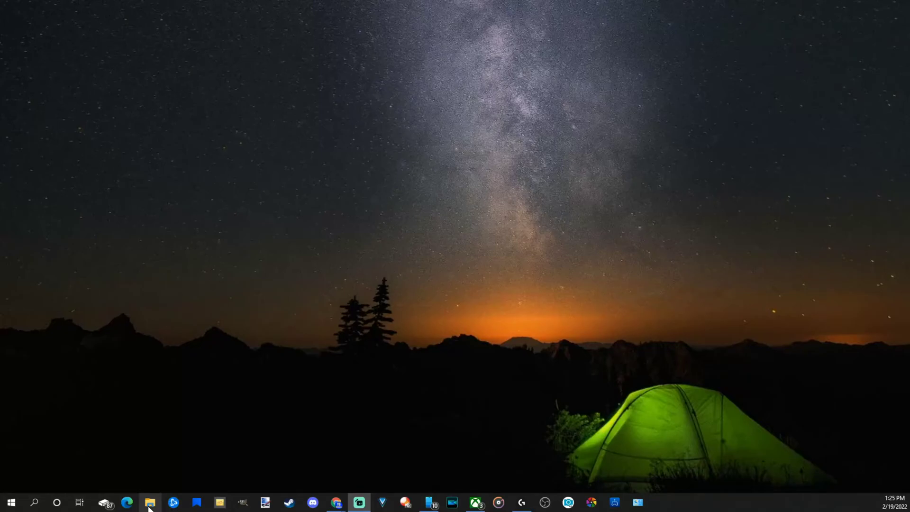
Open File Explorer on USB Drive (D:) to list its Music, Sharefactory and Sounds folders.
left_click(149, 503)
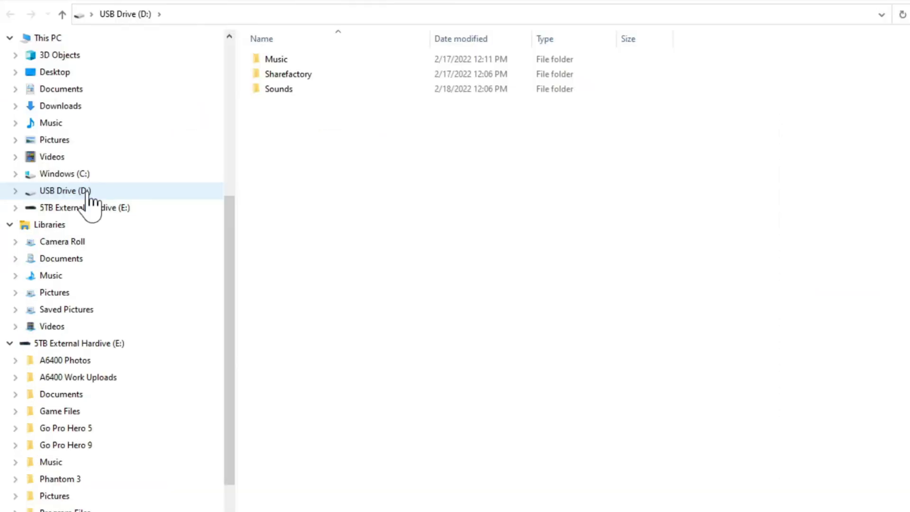
left_click(88, 191)
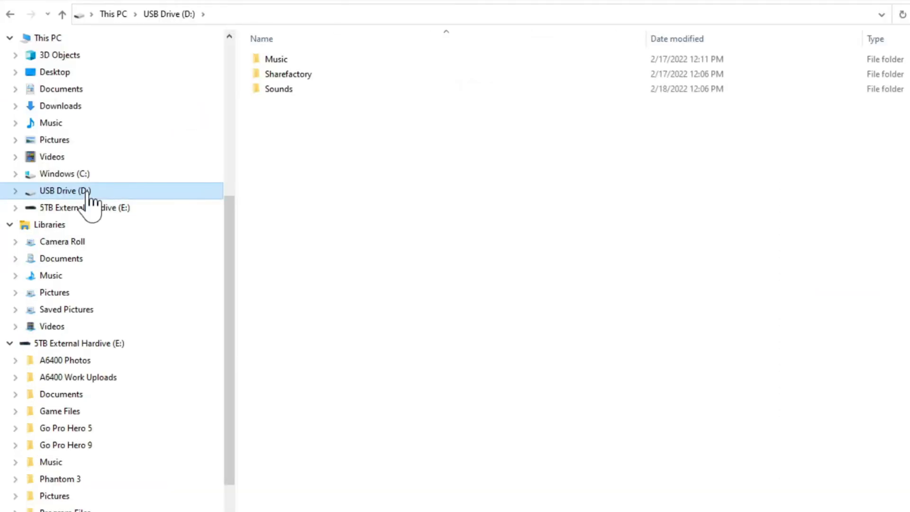
Open the Format dialog for USB Drive (D:) and confirm exFAT (Default) as its file system.
right_click(88, 192)
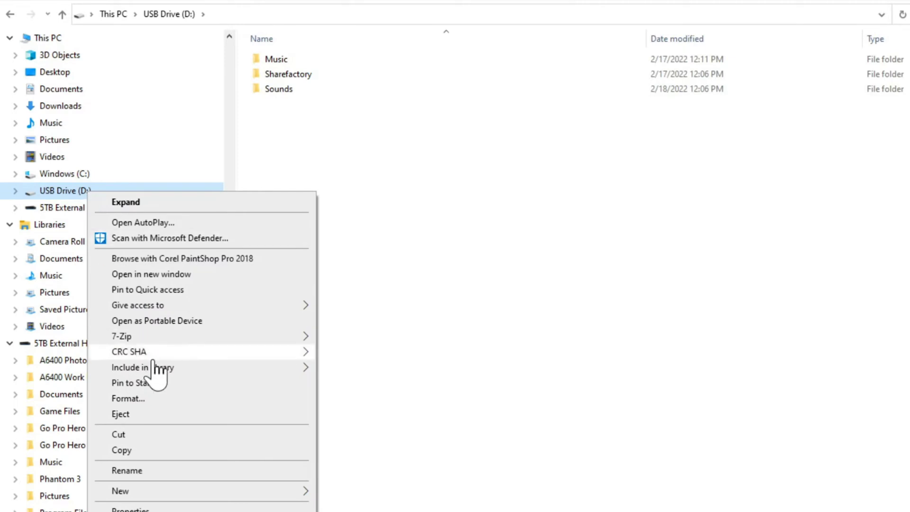
left_click(147, 399)
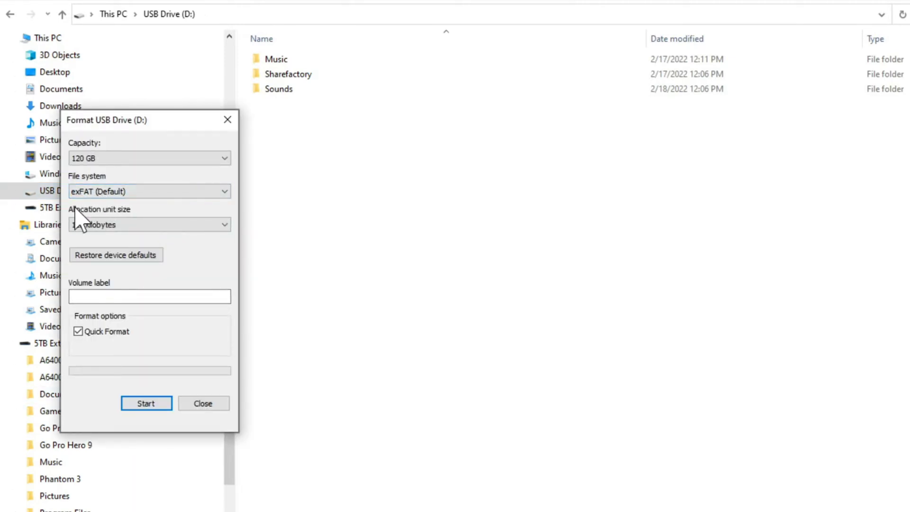
left_click(162, 191)
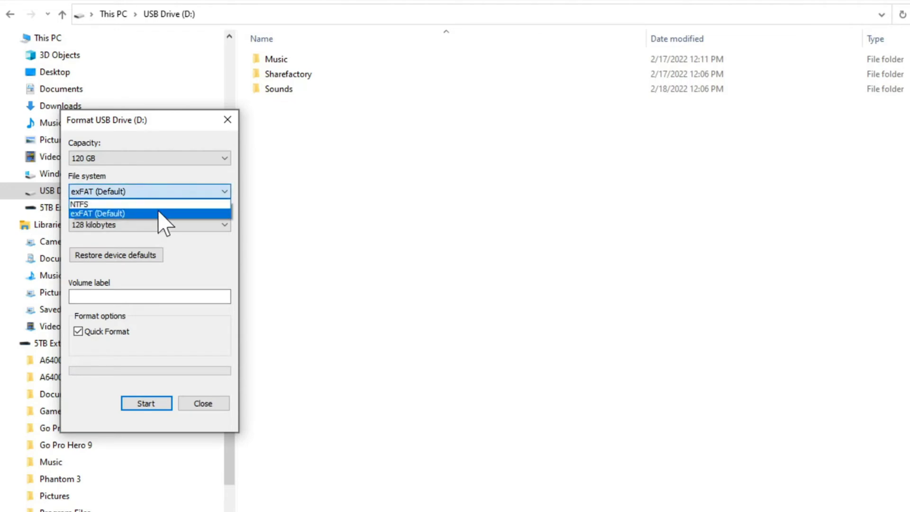
left_click(159, 213)
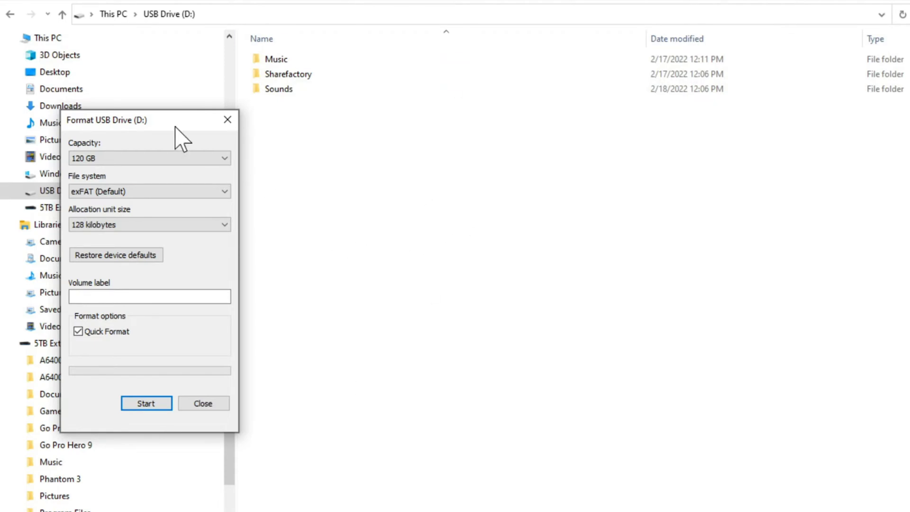
left_click_drag(132, 116, 135, 116)
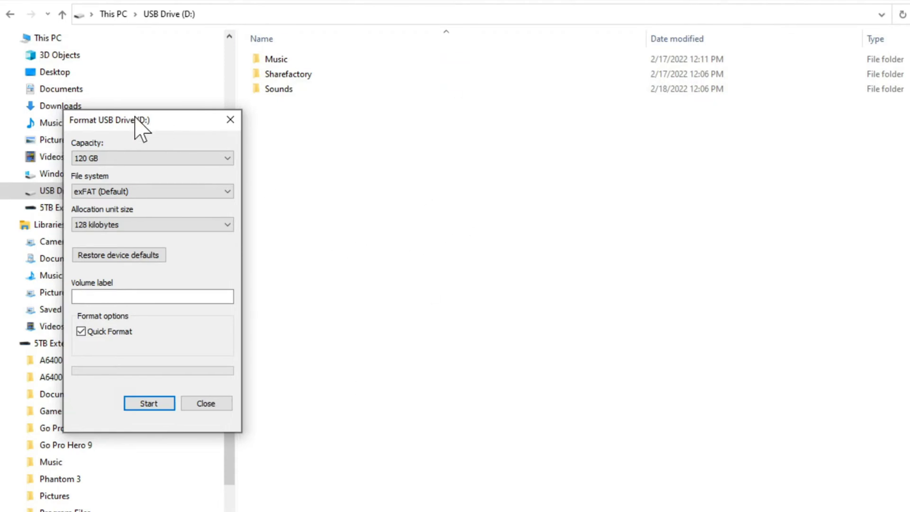
Close the Format dialog without formatting and select the Sharefactory folder, keeping its name.
left_click(231, 119)
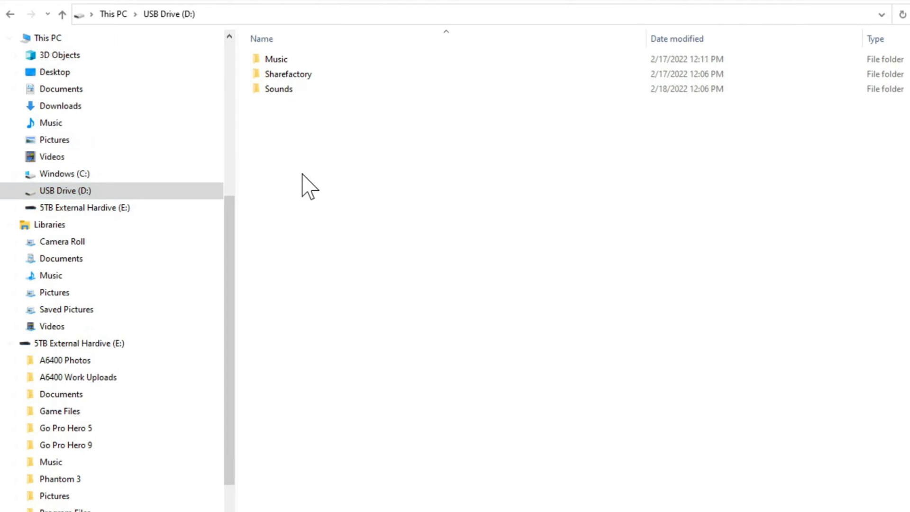
right_click(307, 217)
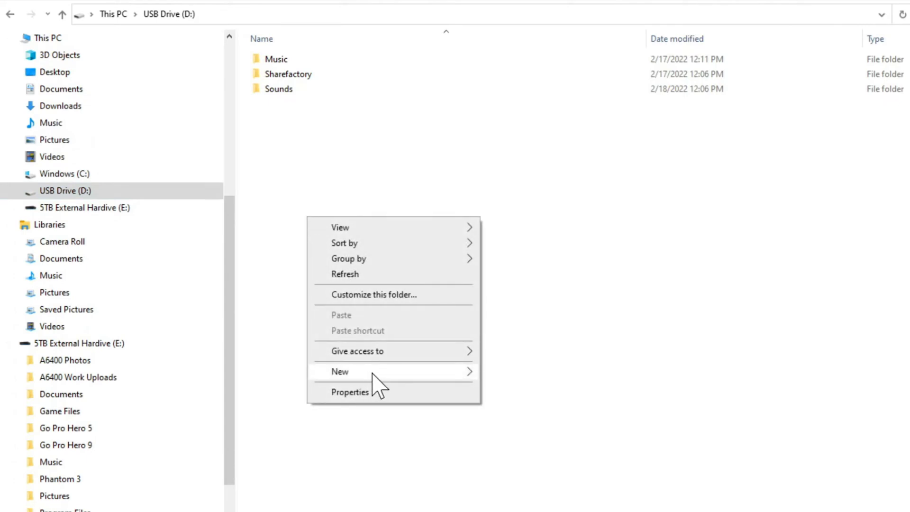
mouse_move(372, 372)
left_click(522, 294)
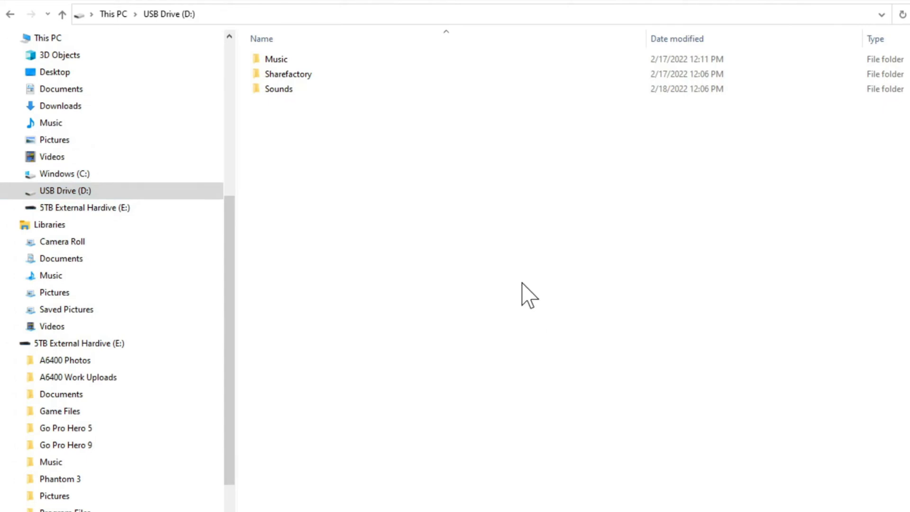
left_click(305, 75)
right_click(305, 76)
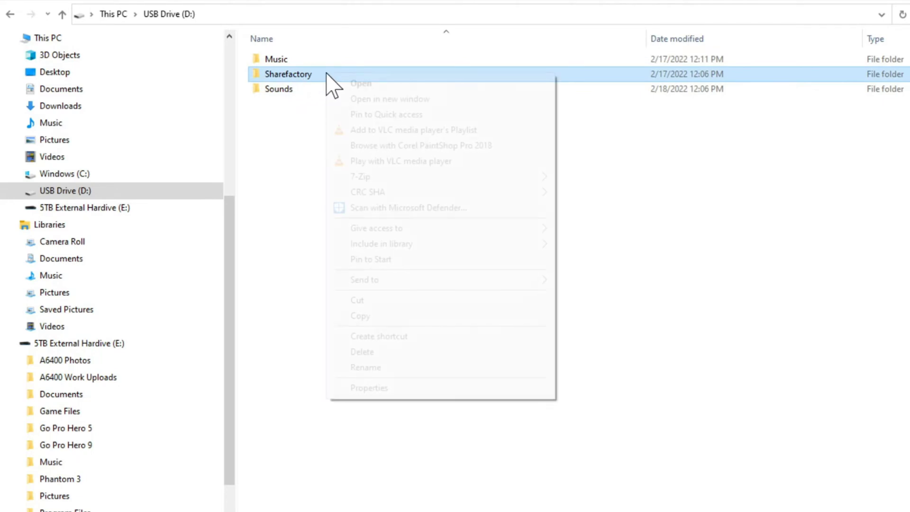
left_click(388, 369)
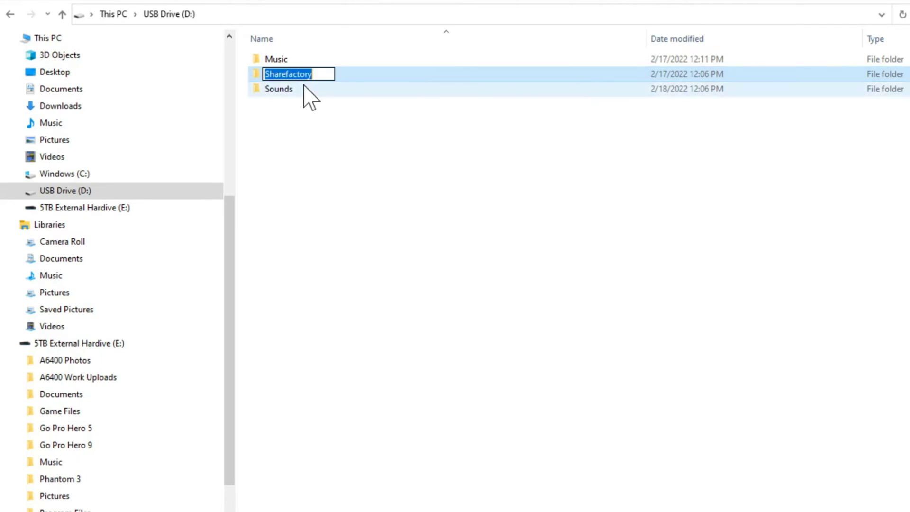
left_click(305, 172)
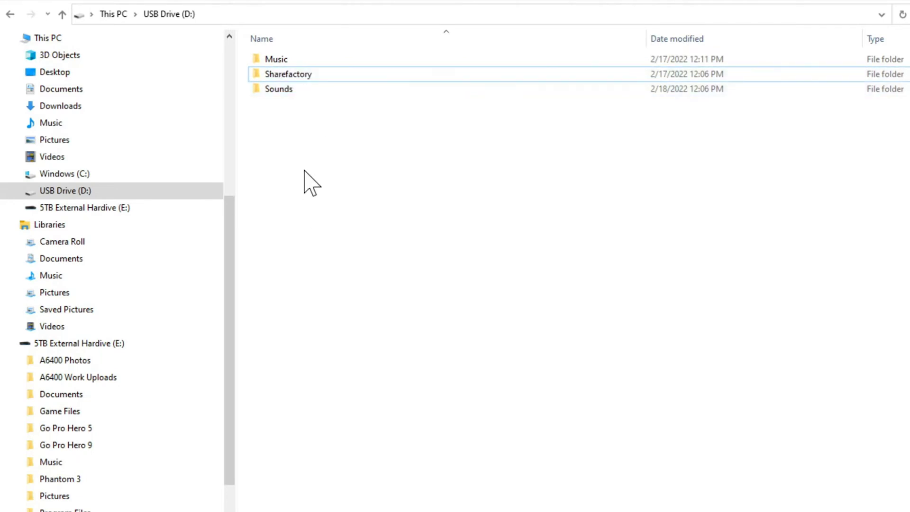
Inside the Sharefactory folder, create a new folder named SOUNDS.
double_click(301, 76)
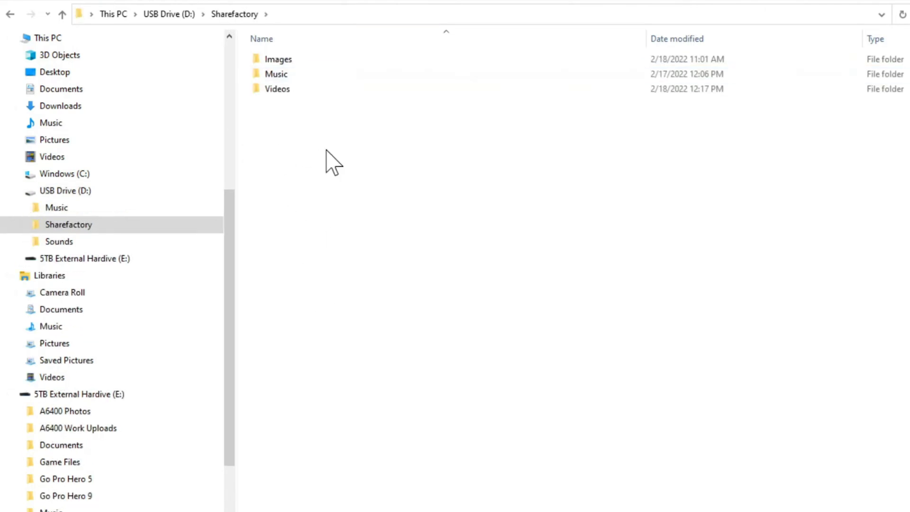
right_click(310, 144)
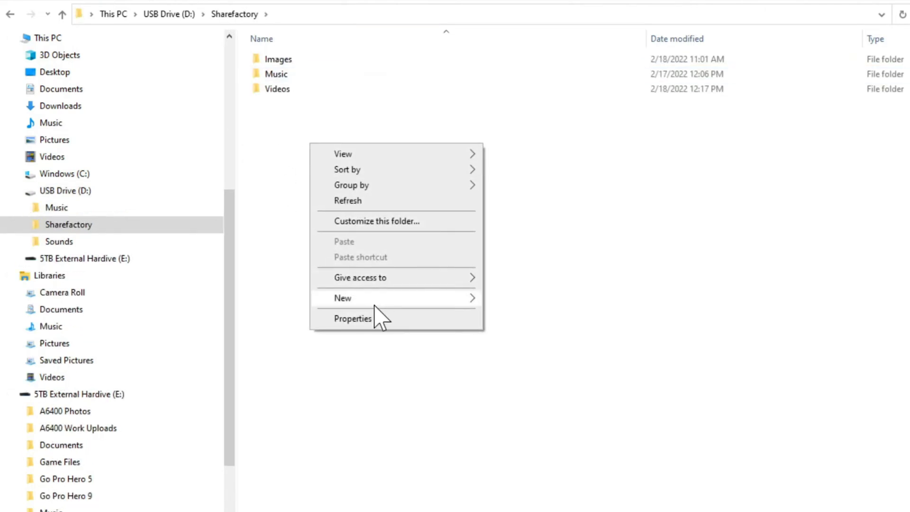
mouse_move(435, 303)
left_click(522, 304)
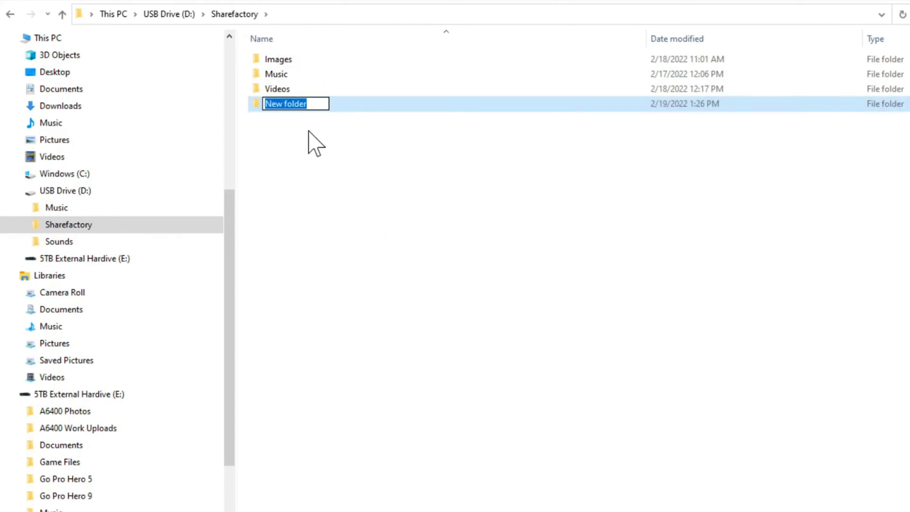
type("SOUNDS")
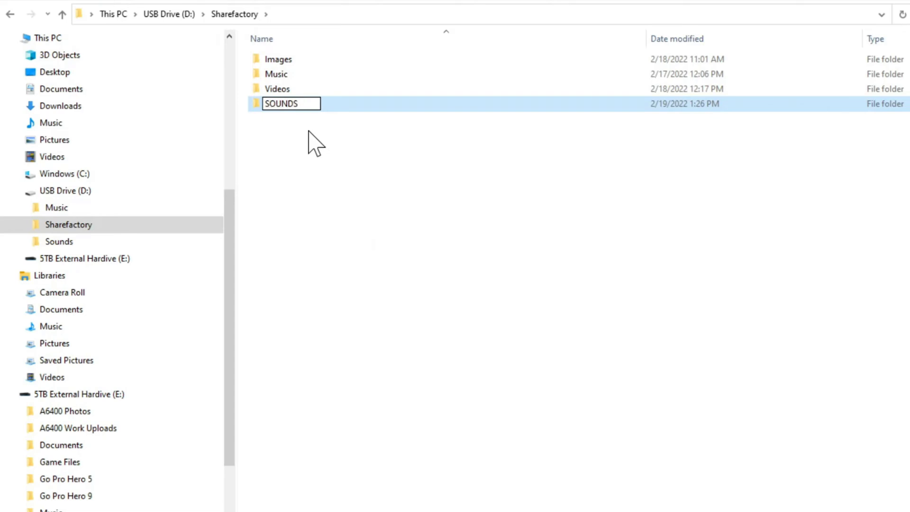
left_click(308, 132)
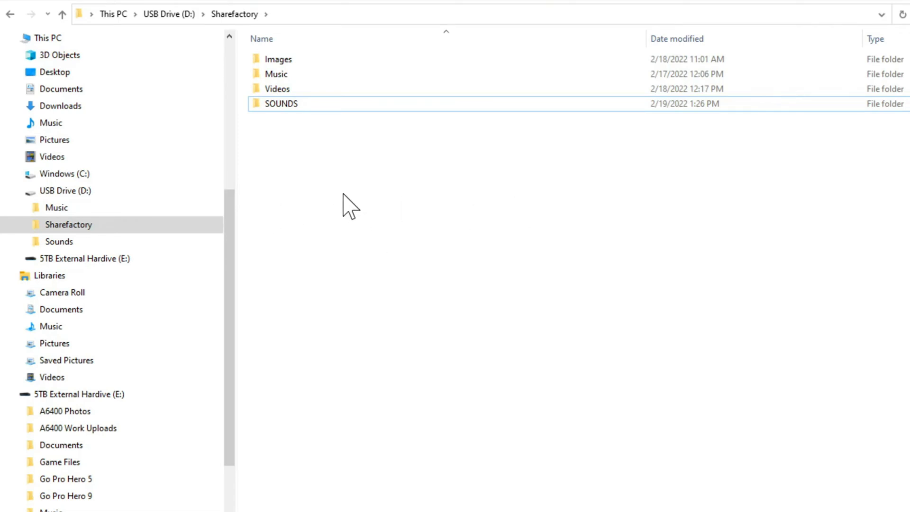
Copy the Metal Bats WAV file from the drive's Sounds folder.
key("alt+Up")
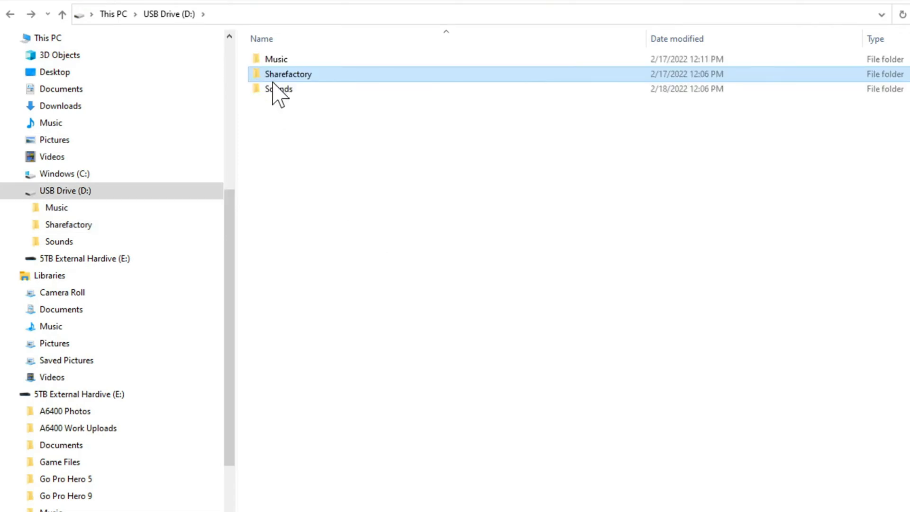
double_click(278, 89)
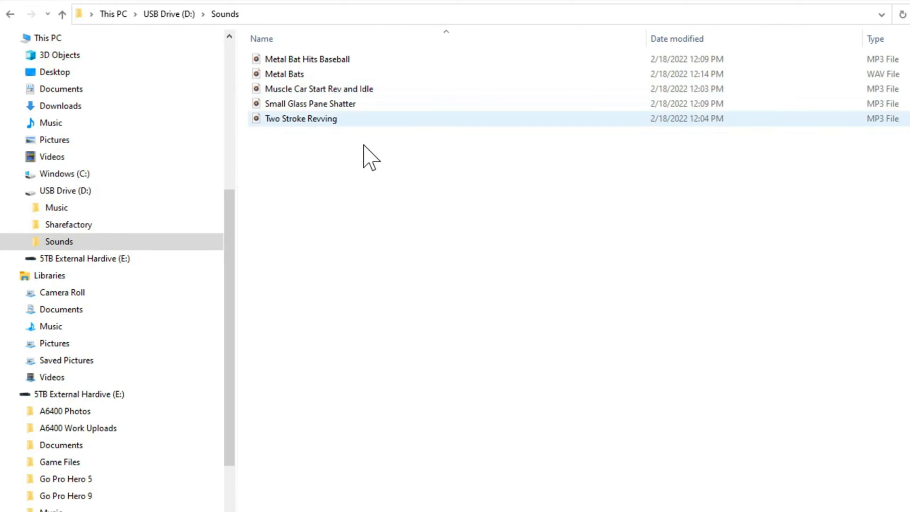
key("alt+Up")
key("alt+Left")
left_click(317, 75)
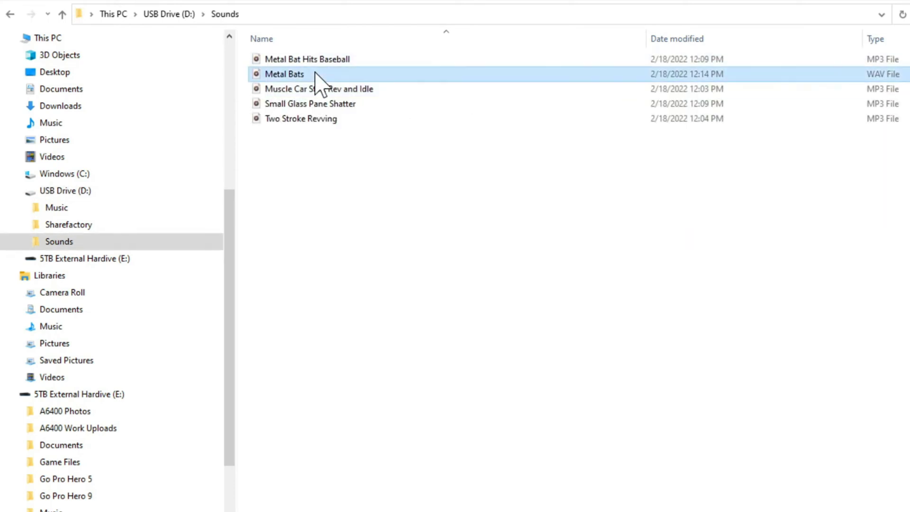
right_click(881, 79)
left_click(494, 165)
Paste Metal Bats into the Sharefactory\SOUNDS folder.
key("alt+Up")
left_click(304, 76)
double_click(305, 75)
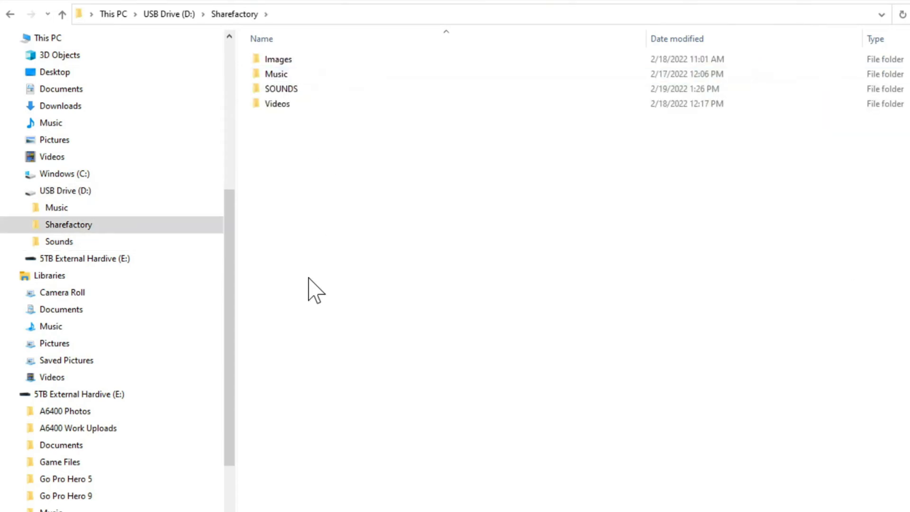
double_click(296, 89)
right_click(372, 140)
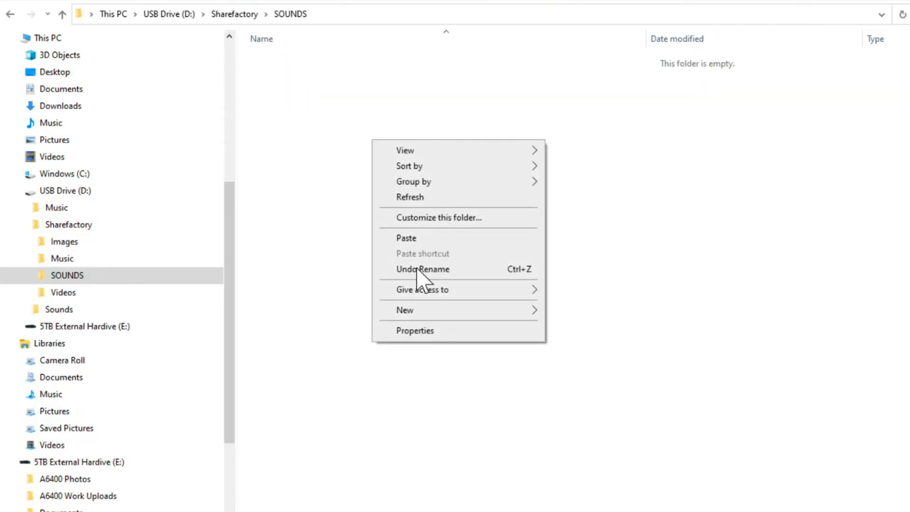
left_click(425, 237)
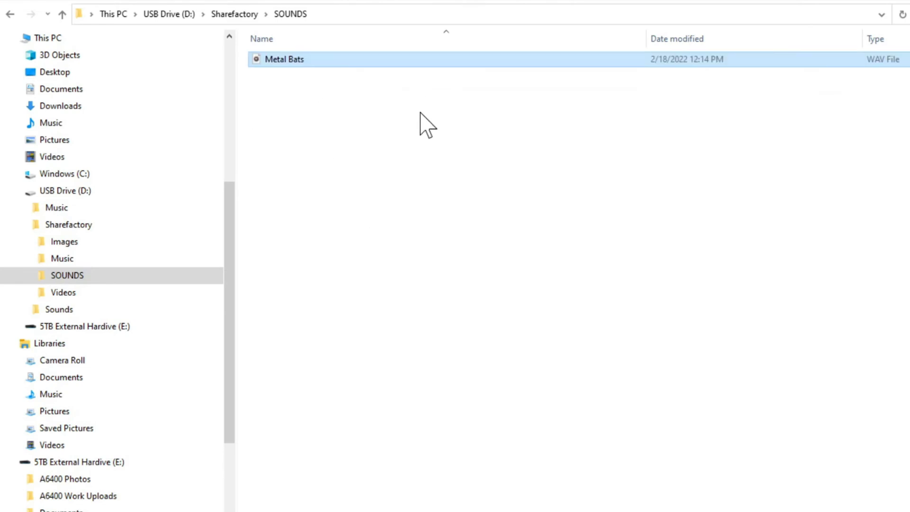
left_click(514, 107)
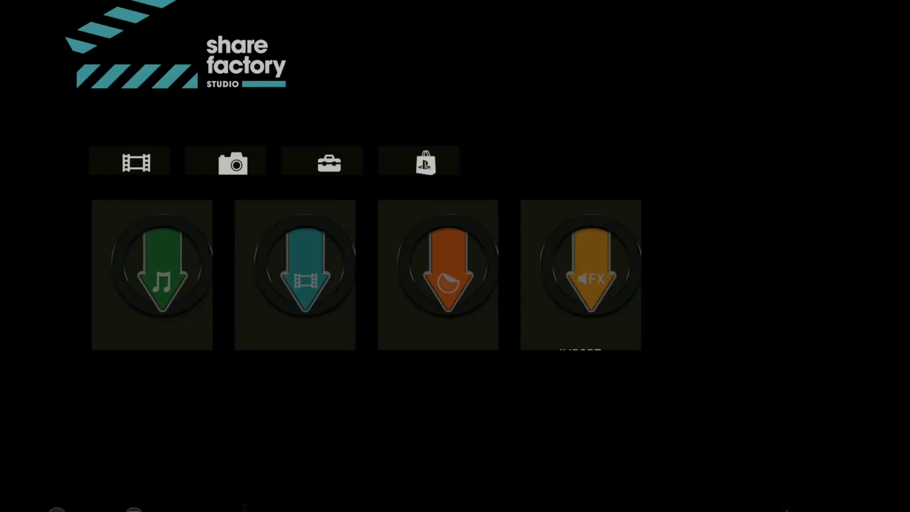
key("Left")
key("Right")
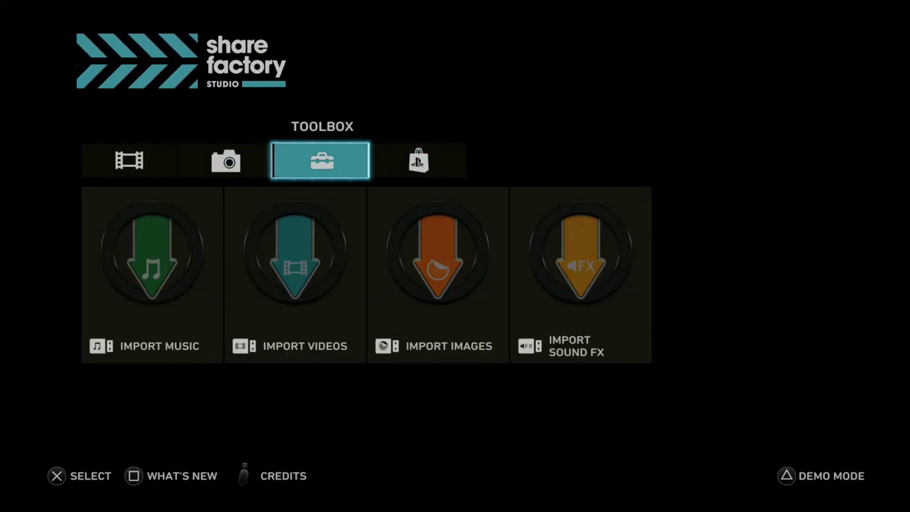
key("Down")
key("Right")
key("Right")
key("Right")
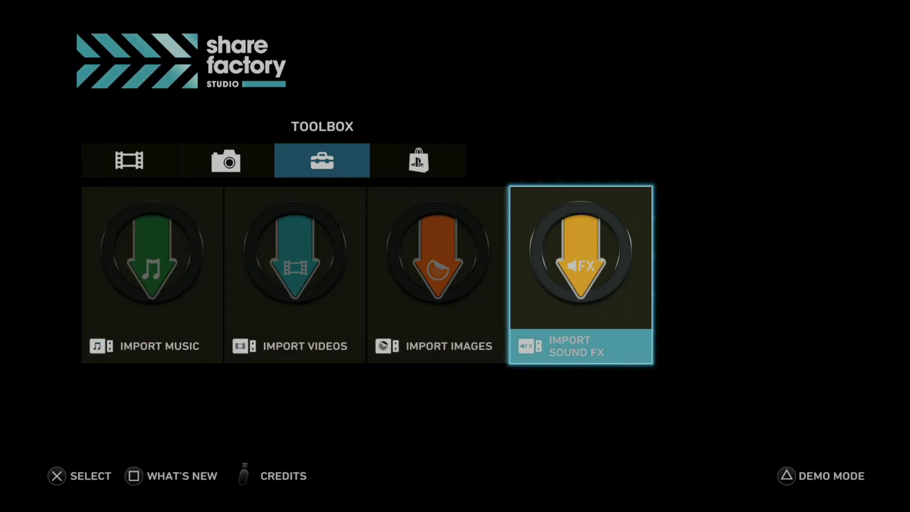
key("Return")
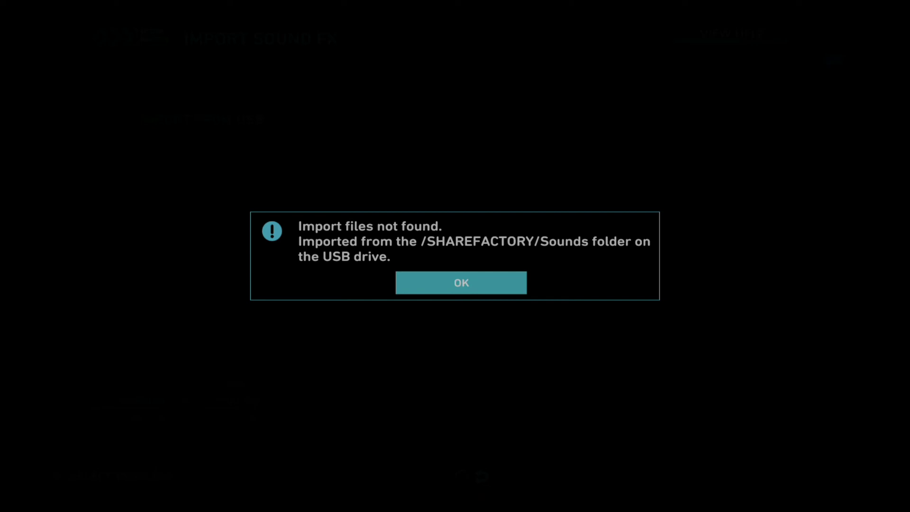
key("Return")
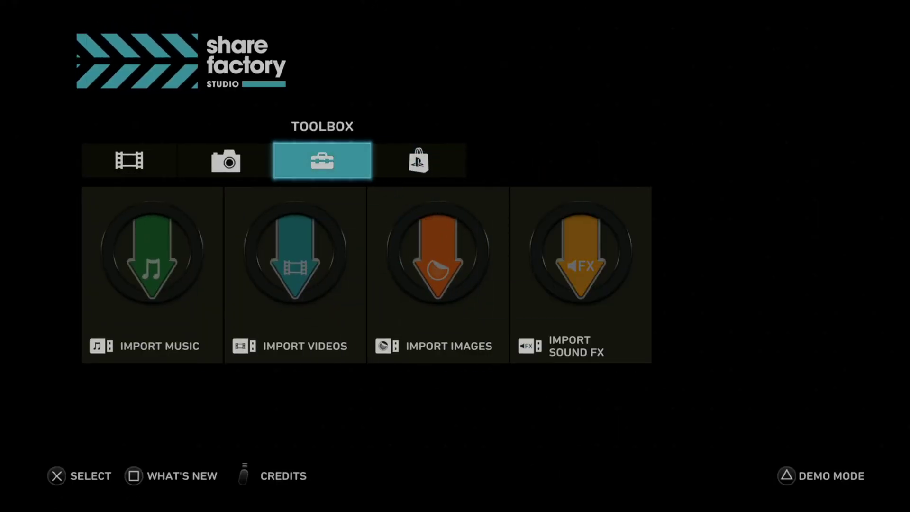
In the Video Editor, open the last project, Share Factory Sample.
key("Left")
key("Left")
key("Down")
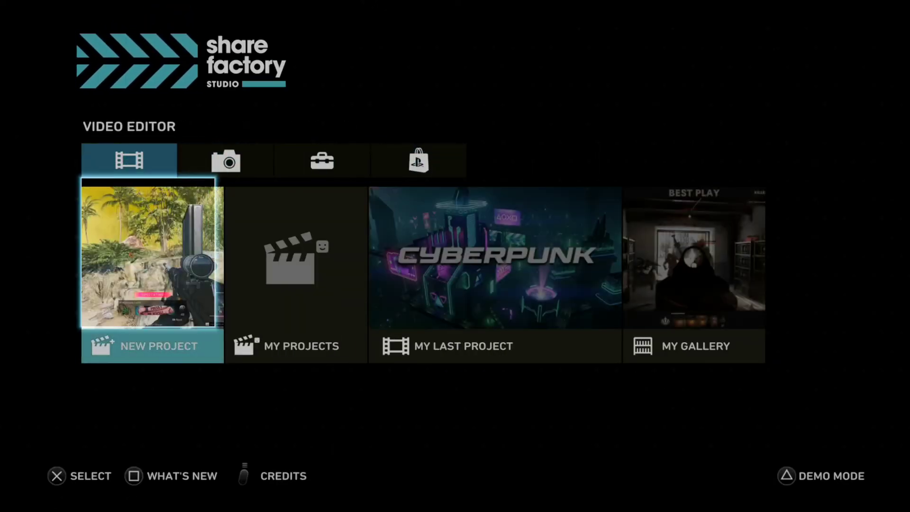
key("Right")
key("Right")
key("Return")
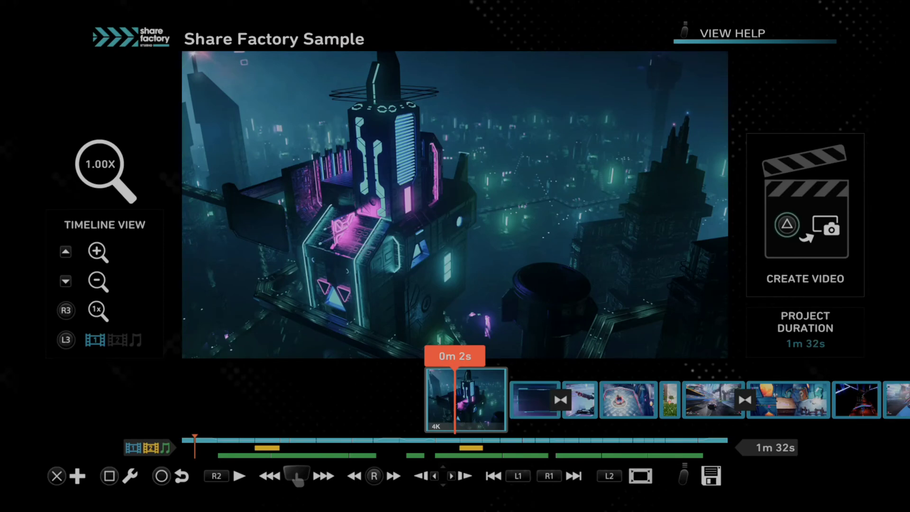
From the timeline's Add menu, choose Add Overlay to show the Choose Overlay screen.
key("Return")
key("Down")
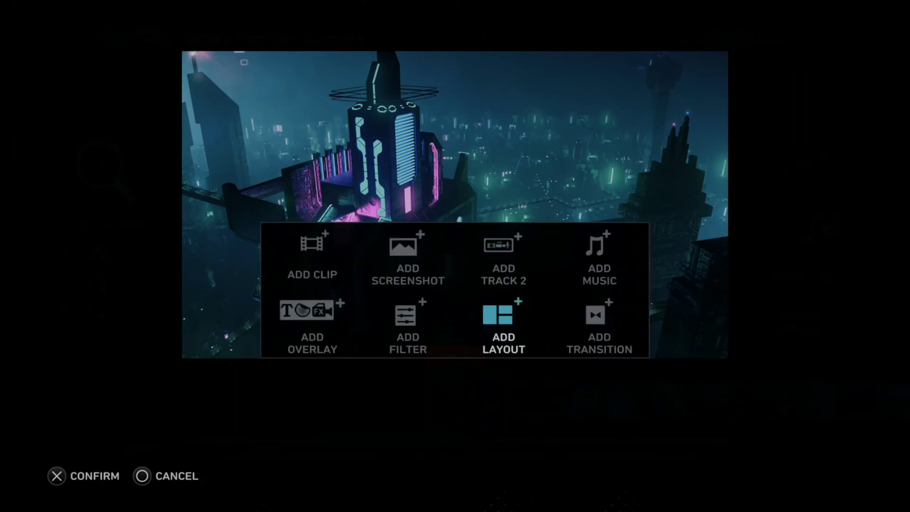
key("Left")
key("Left")
key("Return")
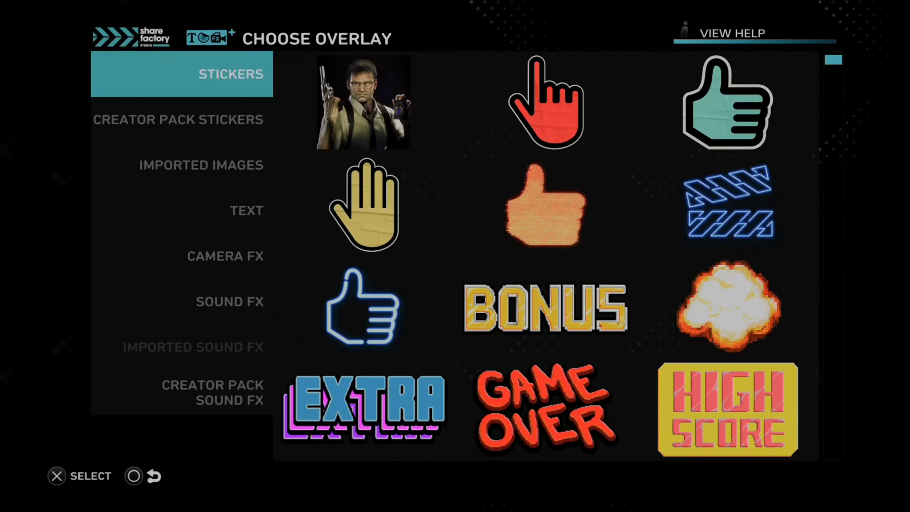
Browse the built-in Sound FX, such as Crowd Boo V2, Explosion V2 and Ohhhh V4.
key("Down")
key("Down")
key("Down")
key("Down")
key("Down")
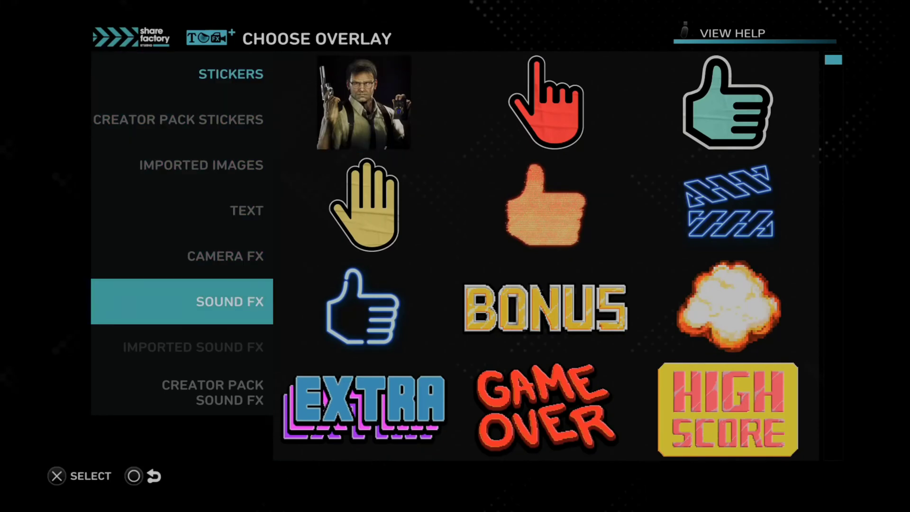
key("Return")
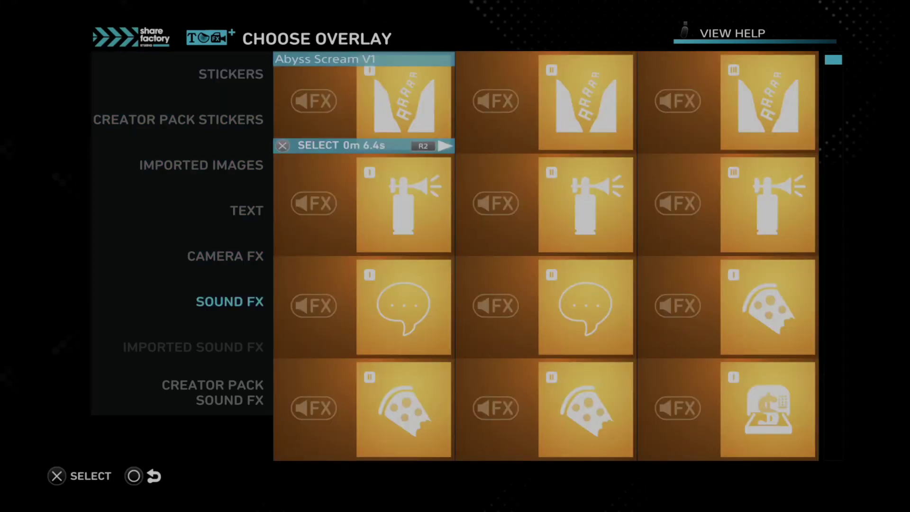
key("Right")
key("Right")
key("Down")
key("Down")
key("Down")
key("Down")
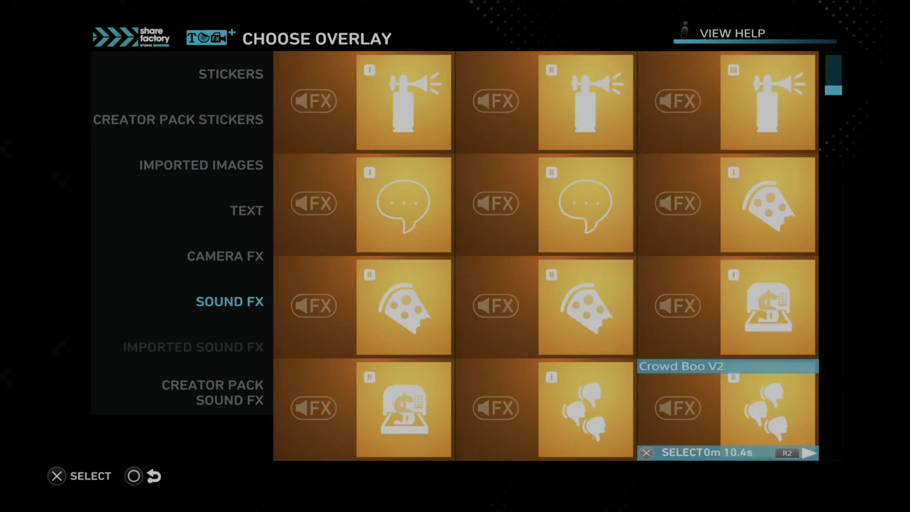
key("Down")
key("Down")
key("Left")
key("Left")
key("Down")
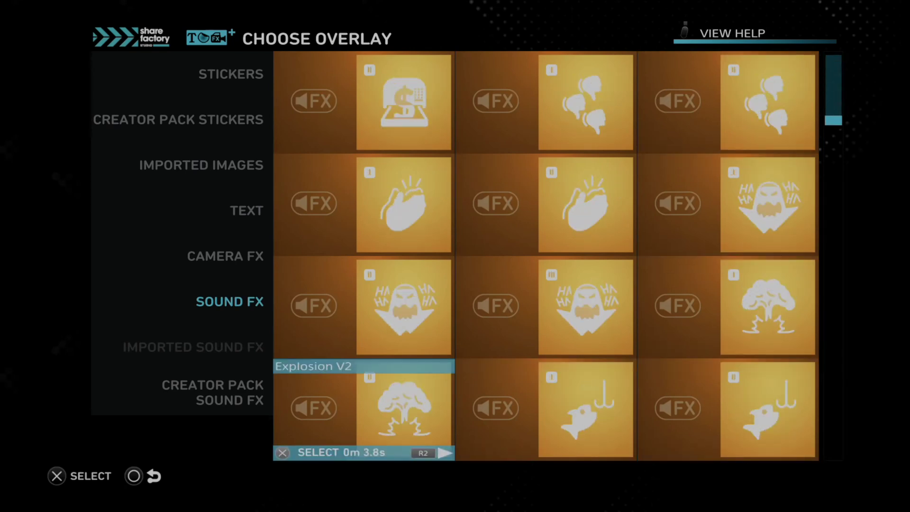
key("Down")
key("Down")
key("Down")
key("Down")
key("Down")
key("Down")
key("Down")
key("Down")
key("Down")
key("Down")
key("Down")
key("Down")
key("Down")
key("Down")
key("Down")
key("Down")
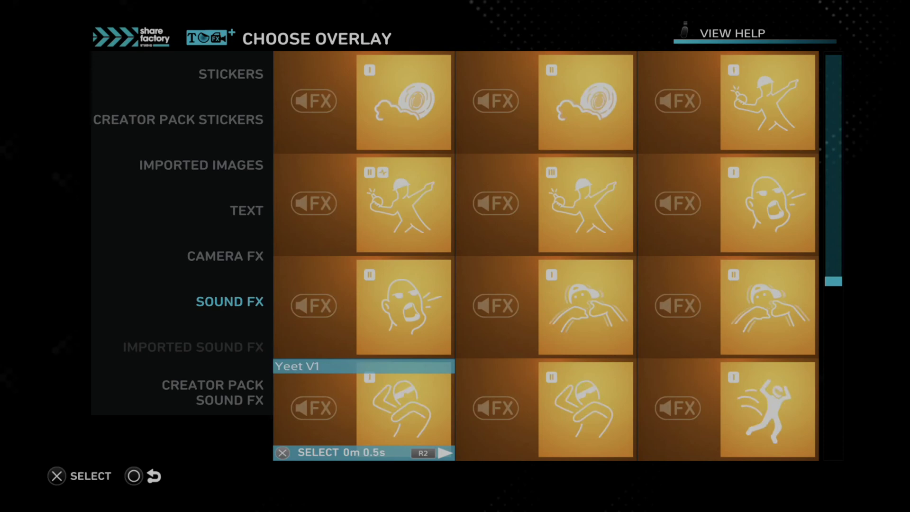
key("Down")
key("Up")
key("Up")
key("Up")
key("Up")
key("Up")
key("Up")
key("Up")
key("Up")
key("Up")
key("Up")
key("Up")
key("Up")
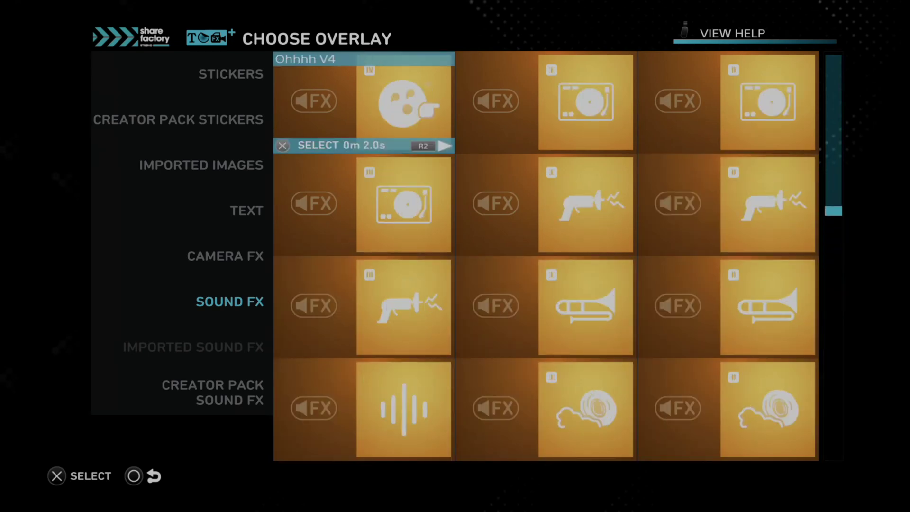
key("Up")
key("Up")
key("Up")
key("Up")
key("Up")
Browse the Cyberpunk Creator Pack Sound FX, such as GAME OVER V1, and return to the timeline.
key("Left")
key("Up")
key("Down")
key("Down")
key("Down")
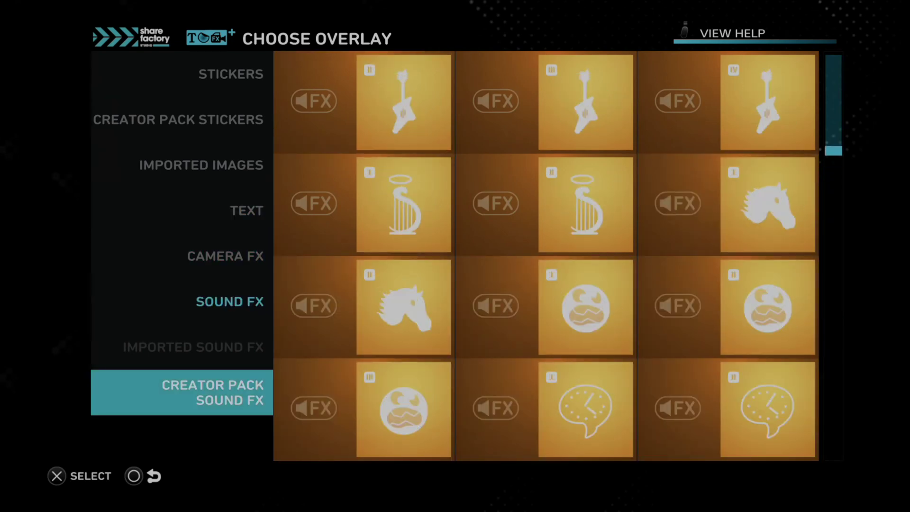
key("Right")
key("Right")
key("Down")
key("Down")
key("Down")
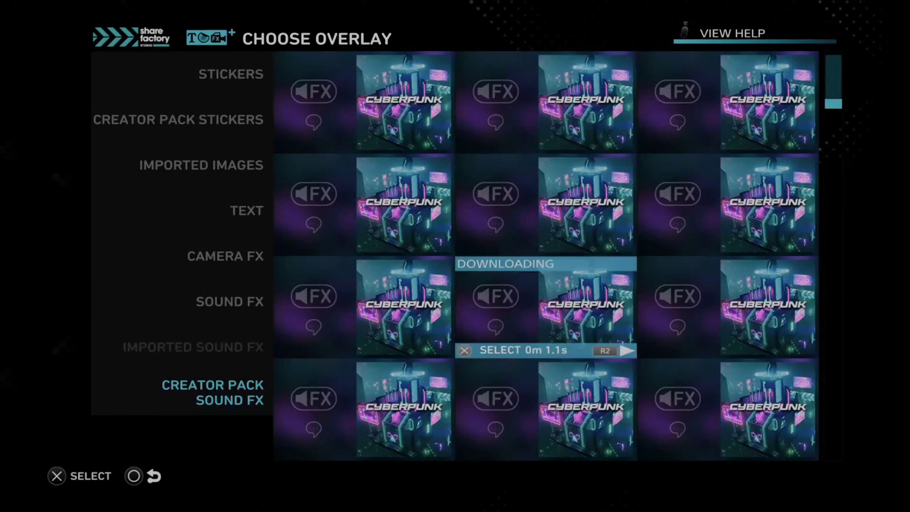
key("Down")
key("Down")
key("Down")
key("Down")
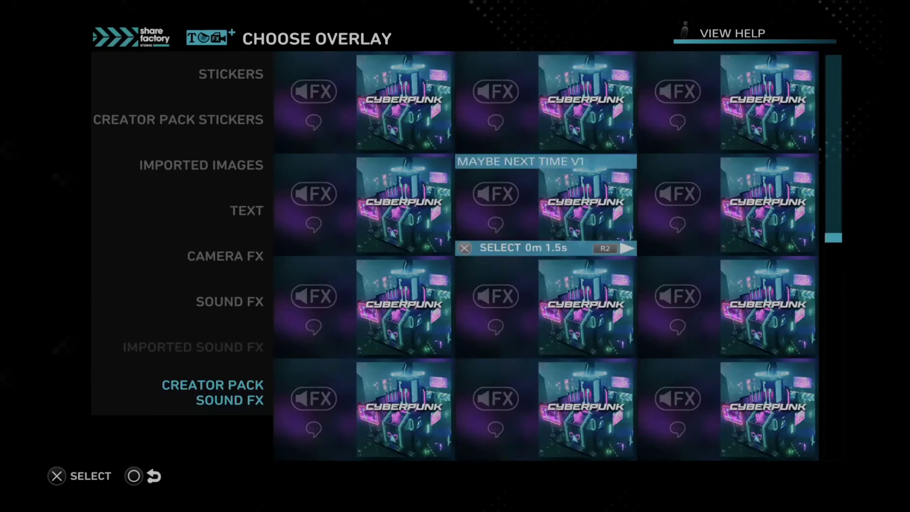
key("Up")
key("Left")
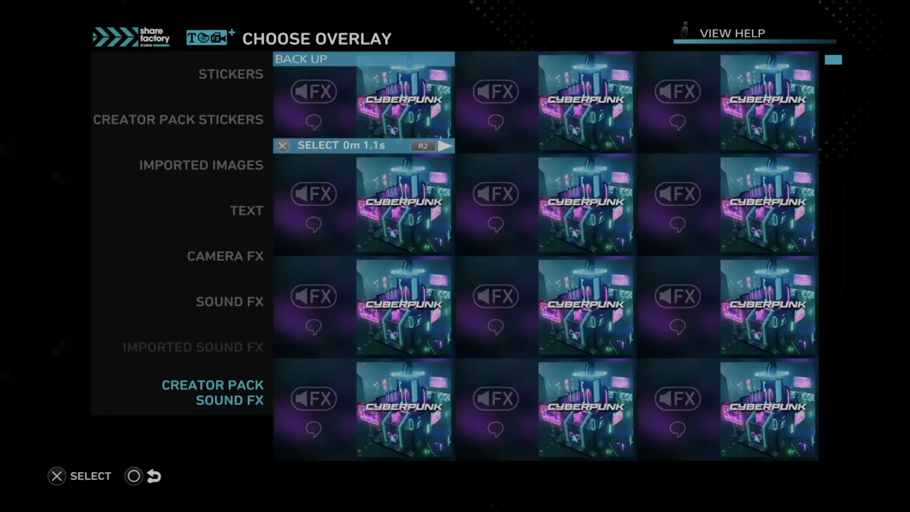
key("Return")
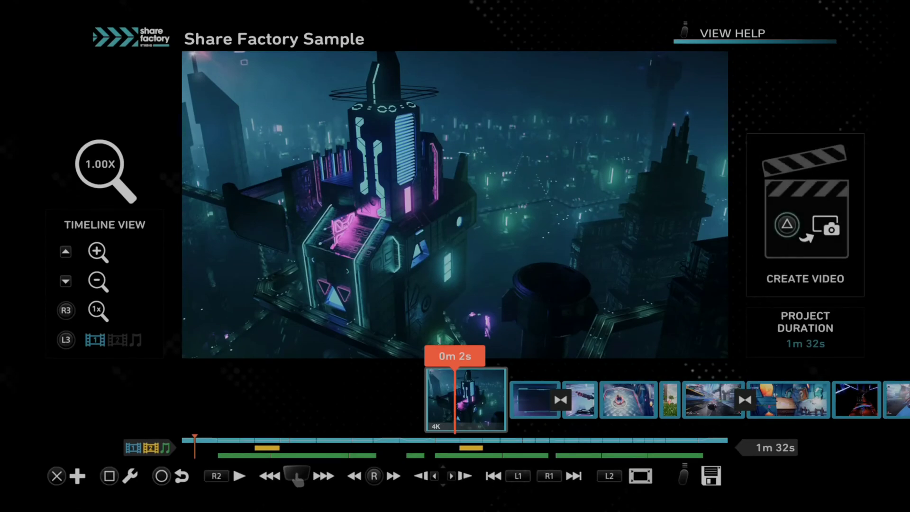
Exit the sample project without saving and start a New Project.
key("Escape")
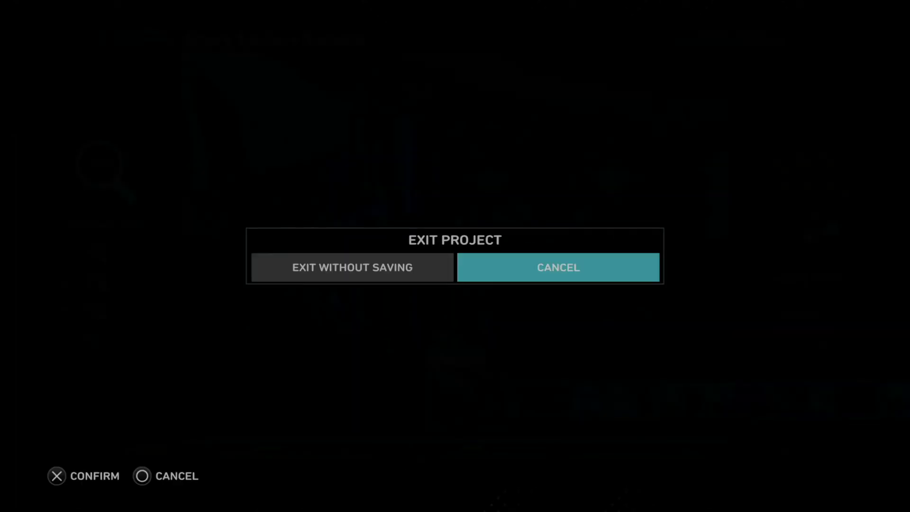
key("Left")
key("Return")
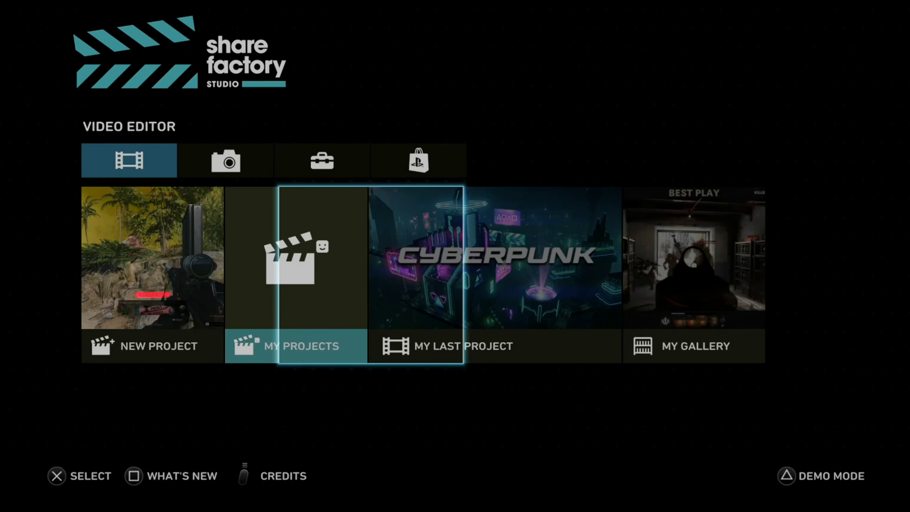
key("Left")
key("Return")
Browse the creator packs, including Anime, Breaking News, Metal and Horror, ending on Anime.
key("Right")
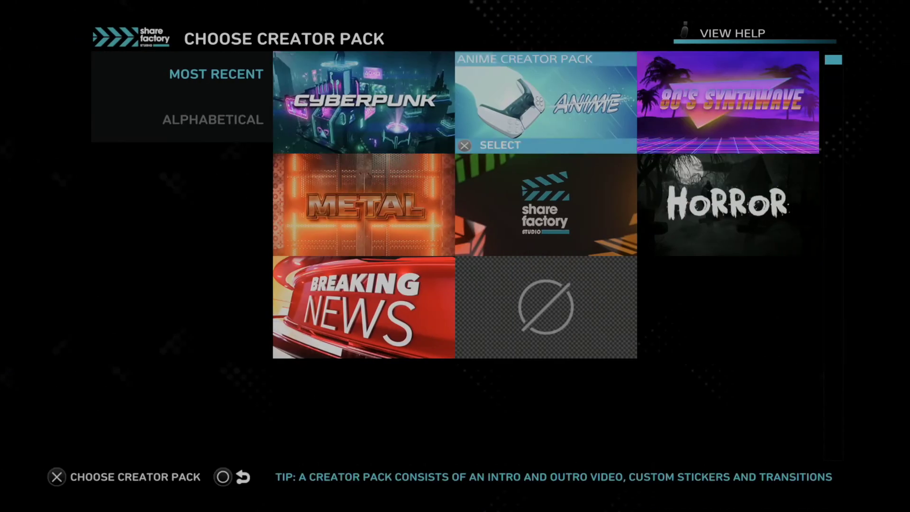
key("Right")
key("Down")
key("Left")
key("Left")
key("Down")
key("Up")
key("Right")
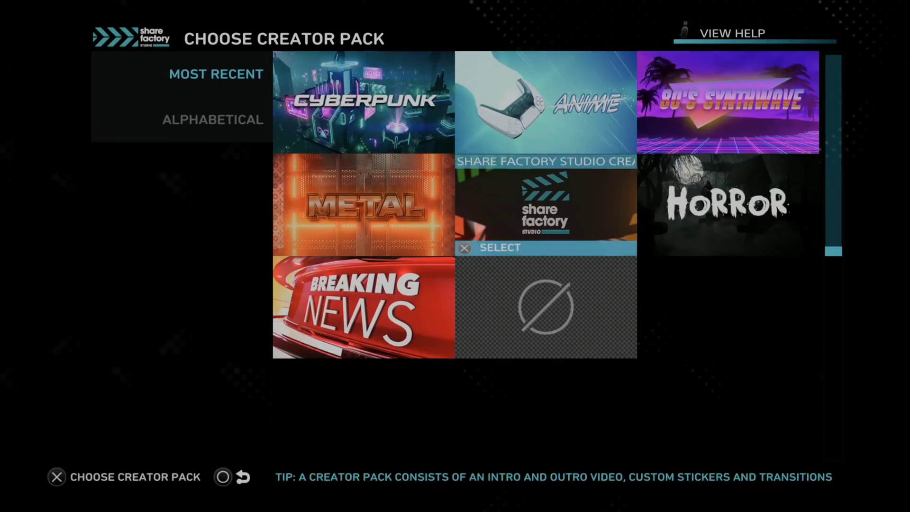
key("Right")
key("Up")
key("Left")
key("Left")
key("Down")
key("Right")
key("Down")
key("Right")
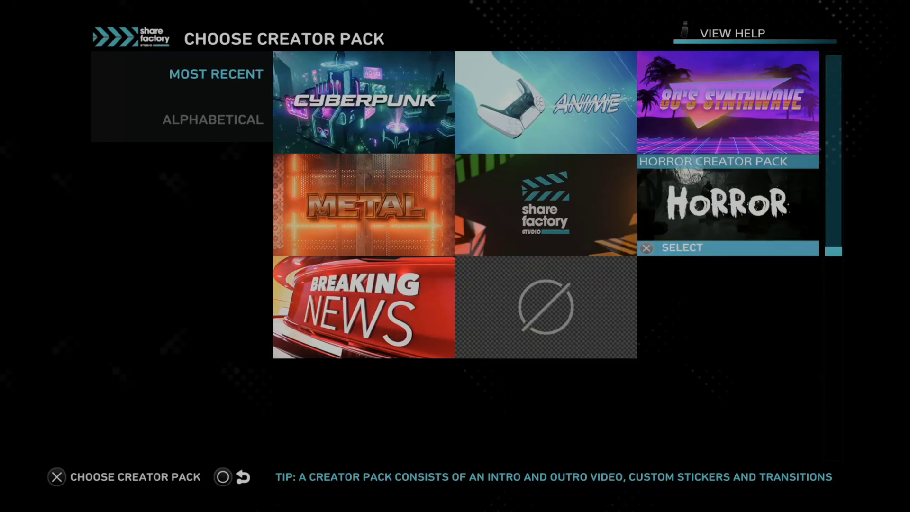
key("Up")
key("Left")
key("Down")
key("Left")
key("Down")
key("Right")
key("Up")
key("Up")
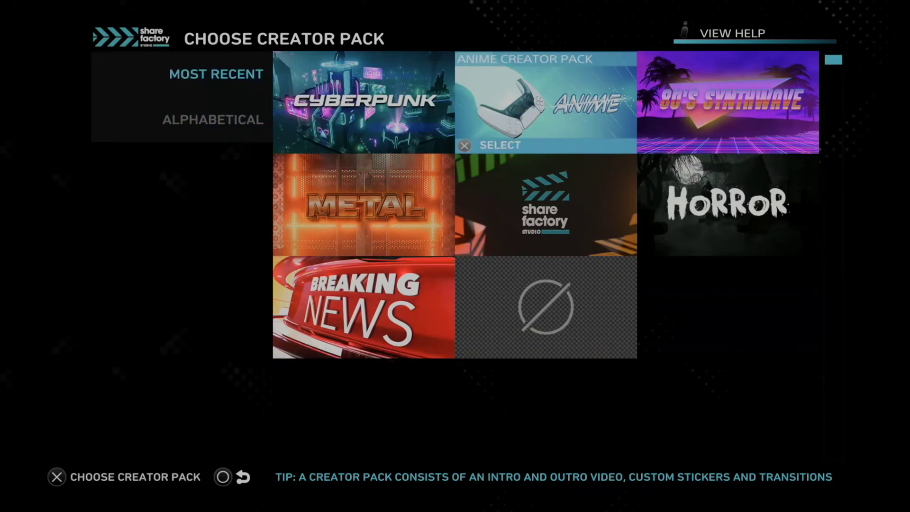